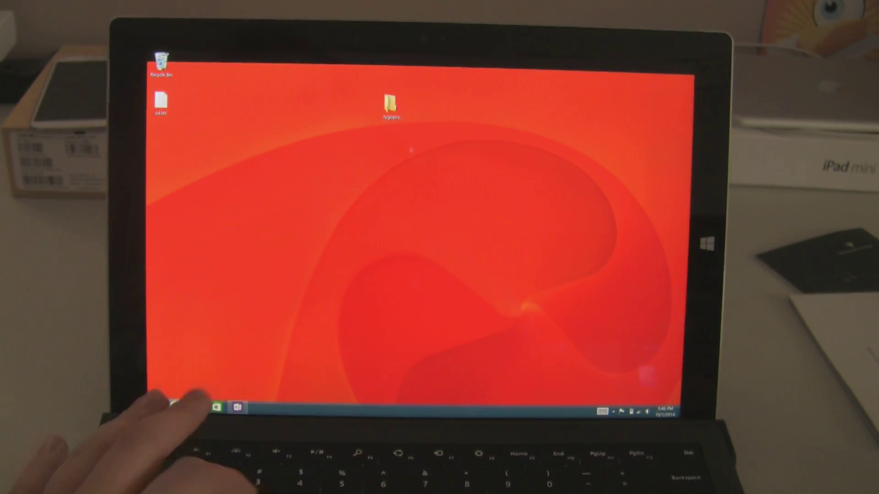
# Show the Downloads folder in File Explorer and select the WindowsTechnicalPreview ISO.
pyautogui.click(196, 407)
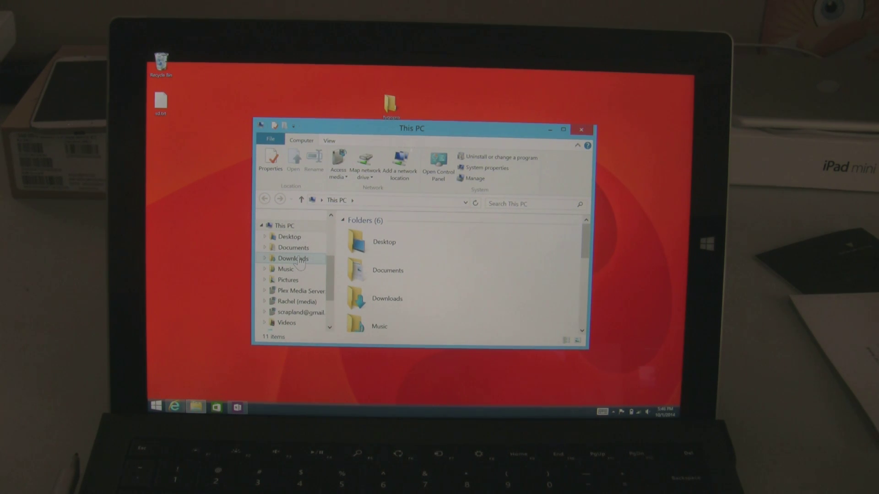
pyautogui.click(293, 258)
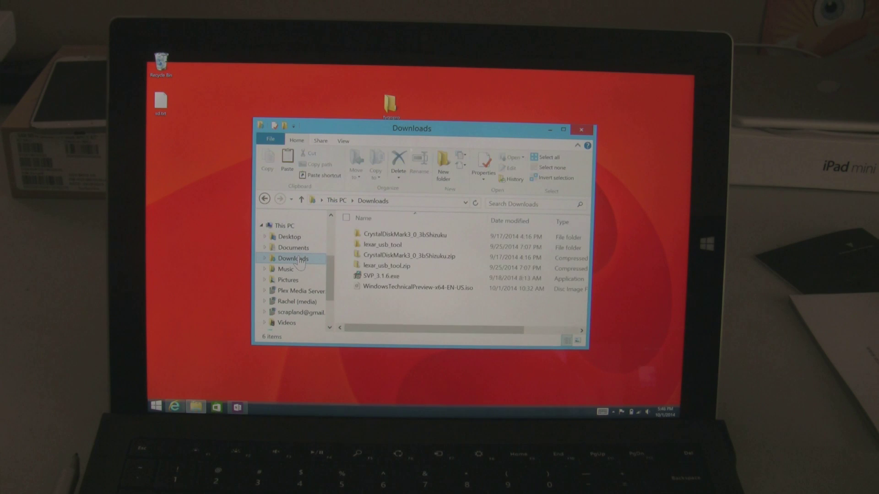
pyautogui.click(392, 292)
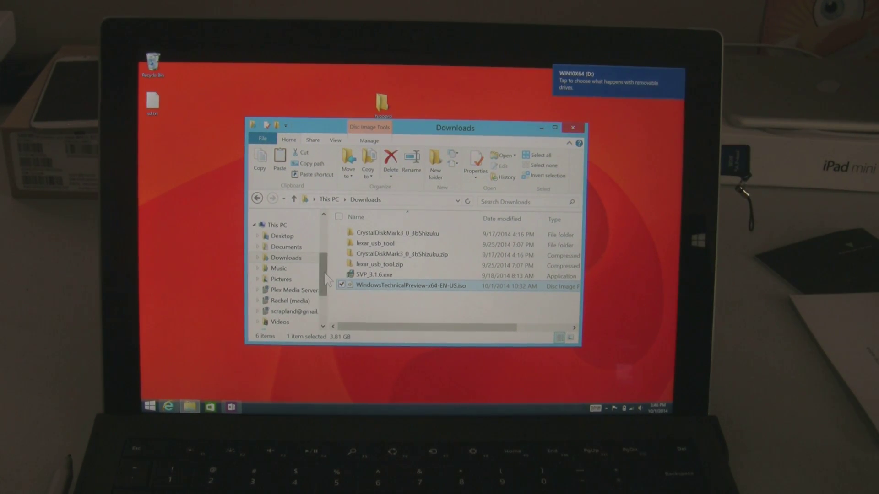
pyautogui.moveTo(326, 278); pyautogui.dragTo(326, 299)
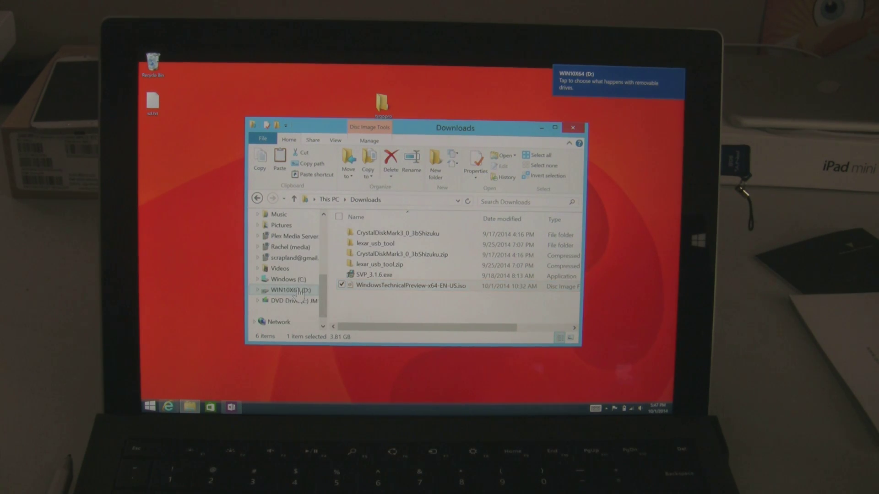
# Format WIN10X64 (D:) as FAT32 with Default allocation size, confirming the data erase.
pyautogui.rightClick(299, 291)
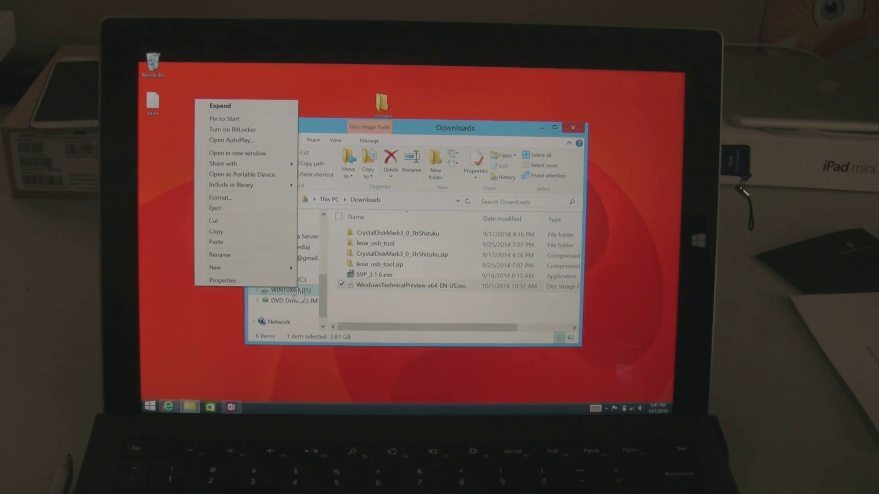
pyautogui.click(261, 199)
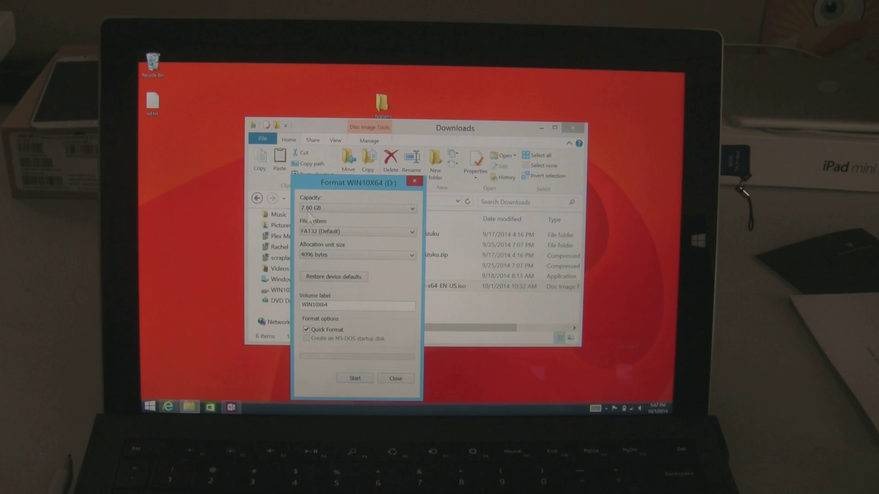
pyautogui.click(314, 235)
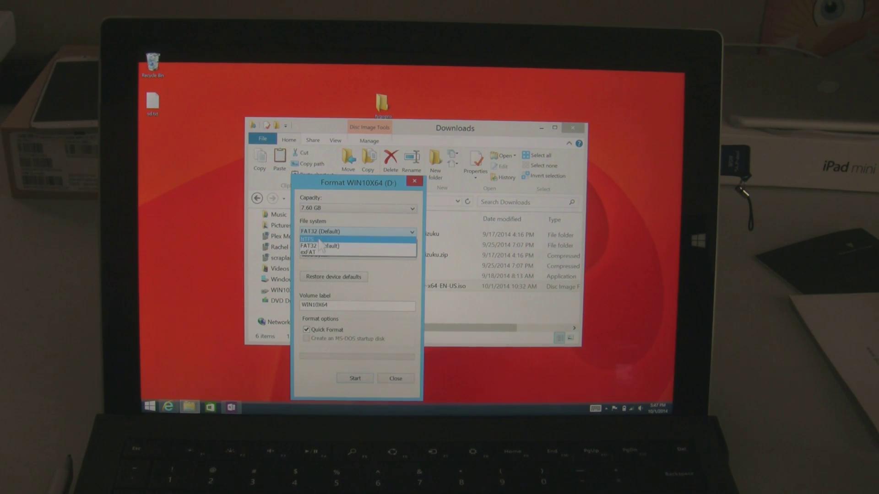
pyautogui.click(317, 246)
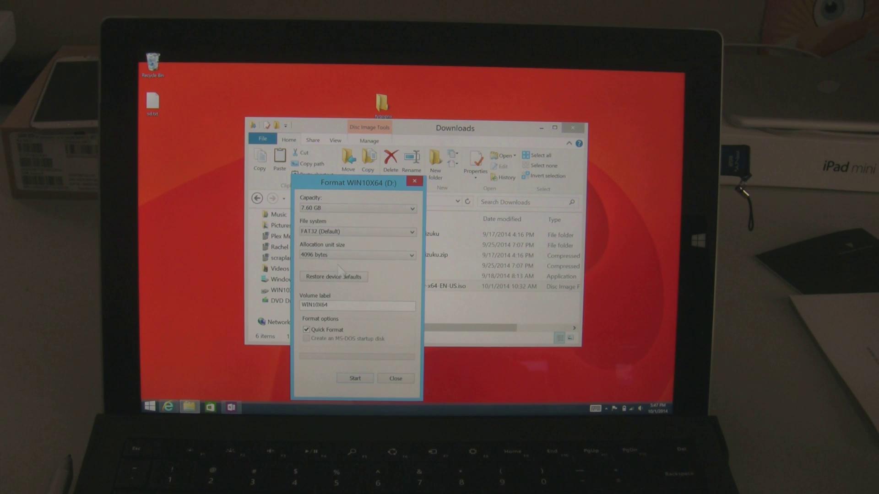
pyautogui.click(336, 255)
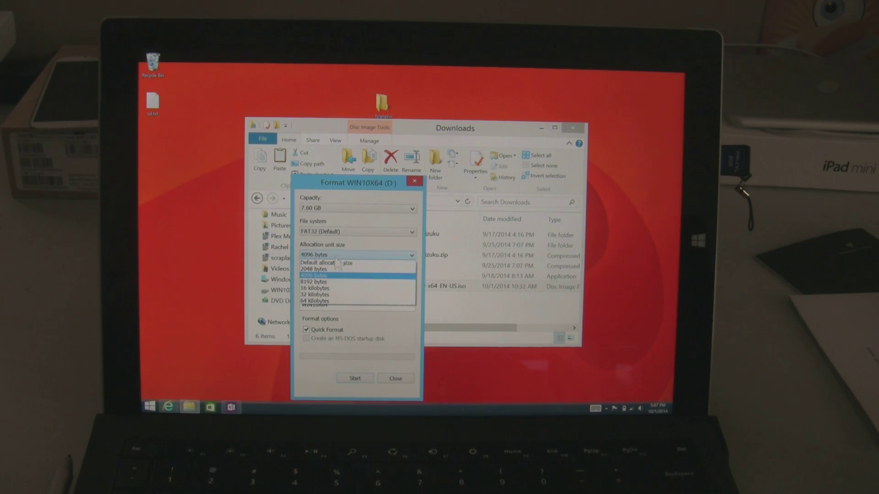
pyautogui.click(336, 264)
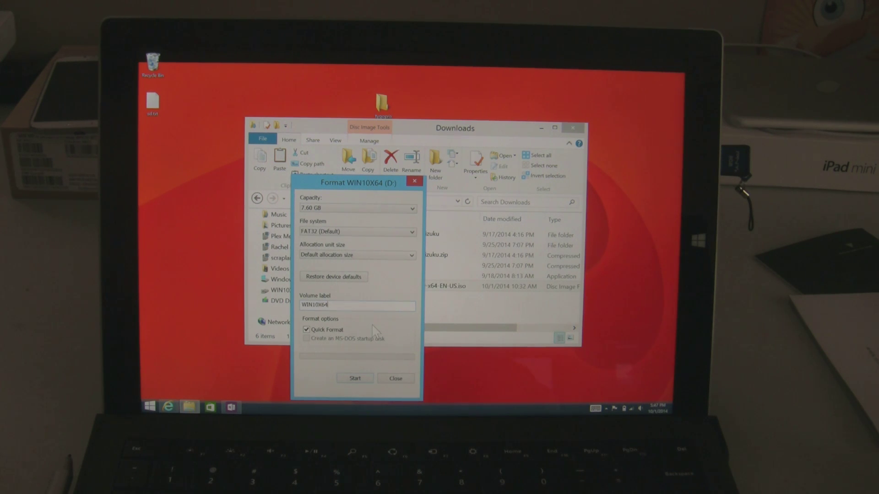
pyautogui.click(354, 380)
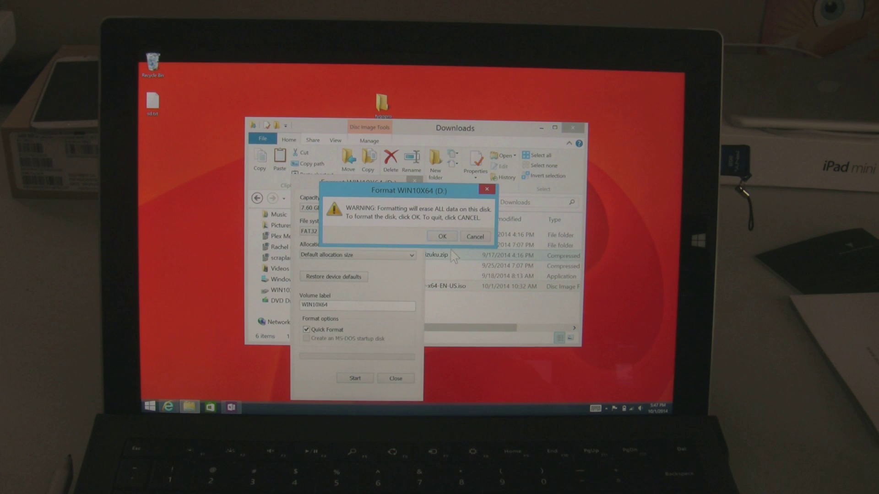
pyautogui.click(446, 237)
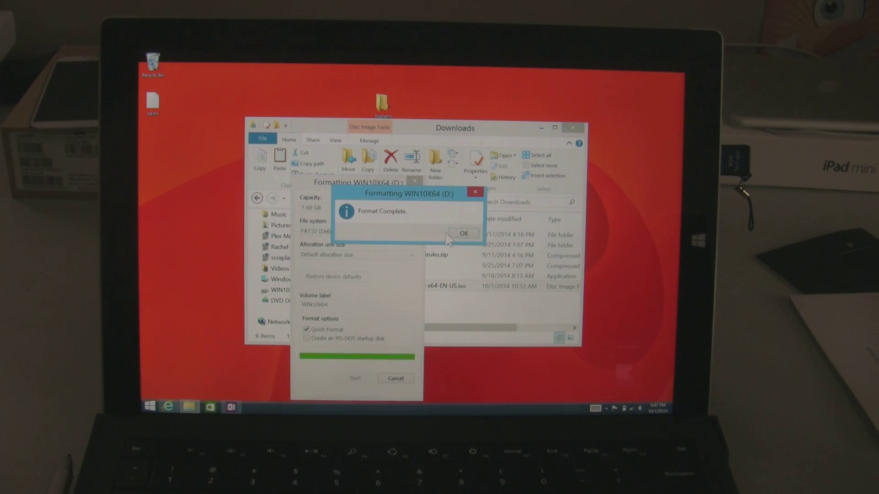
pyautogui.click(459, 236)
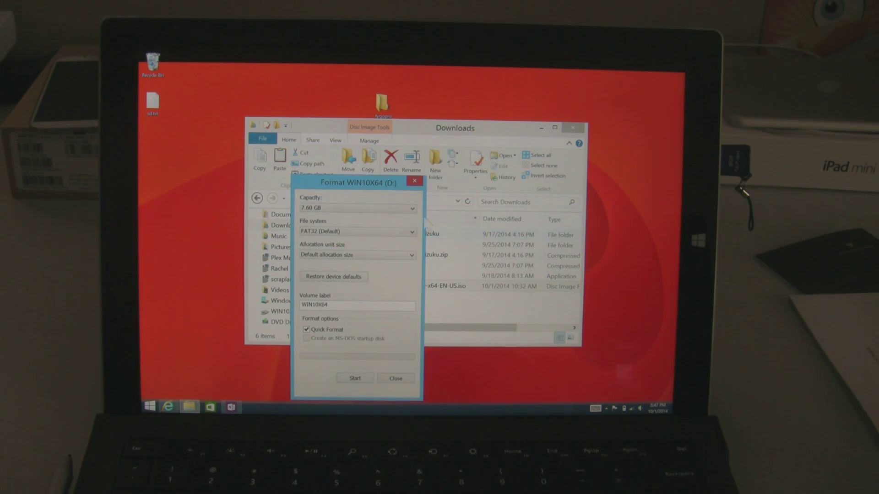
pyautogui.click(413, 183)
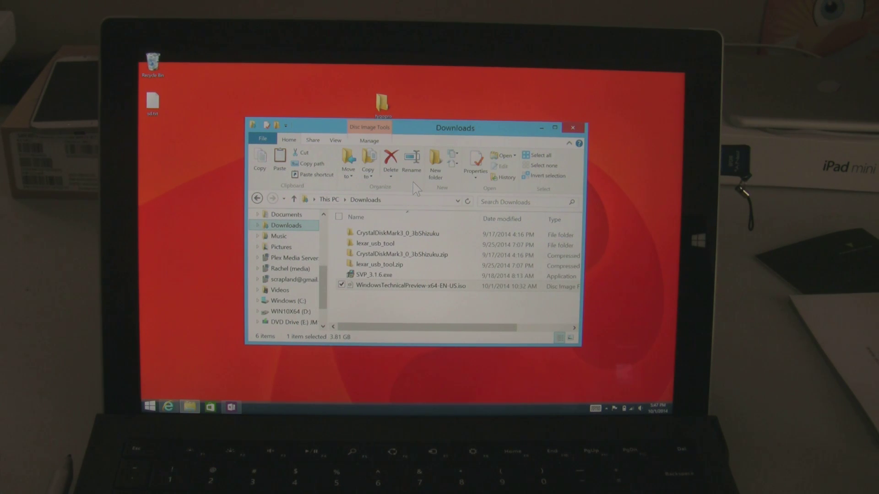
# Mount the Windows Technical Preview ISO as drive E: and select all eight items on it.
pyautogui.click(392, 307)
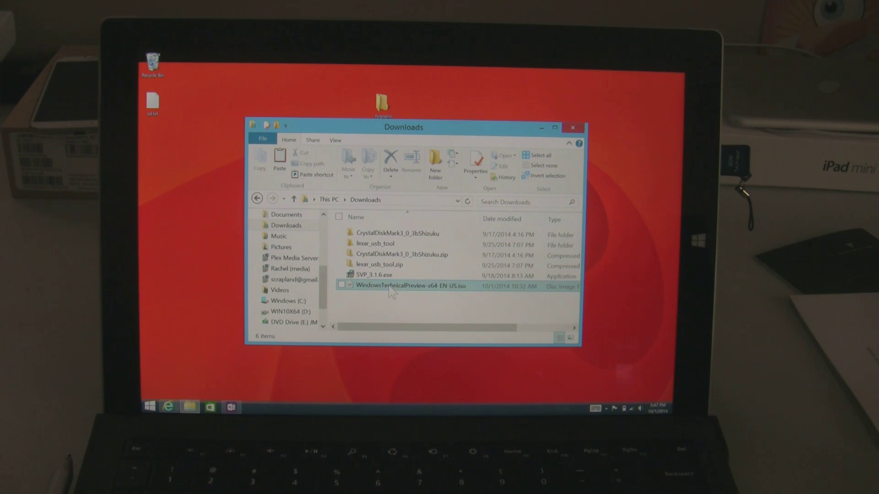
pyautogui.moveTo(410, 286)
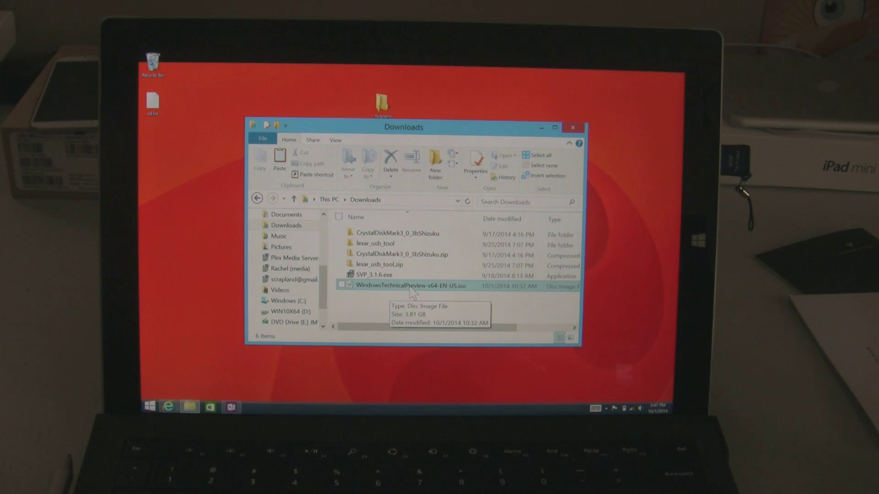
pyautogui.rightClick(410, 292)
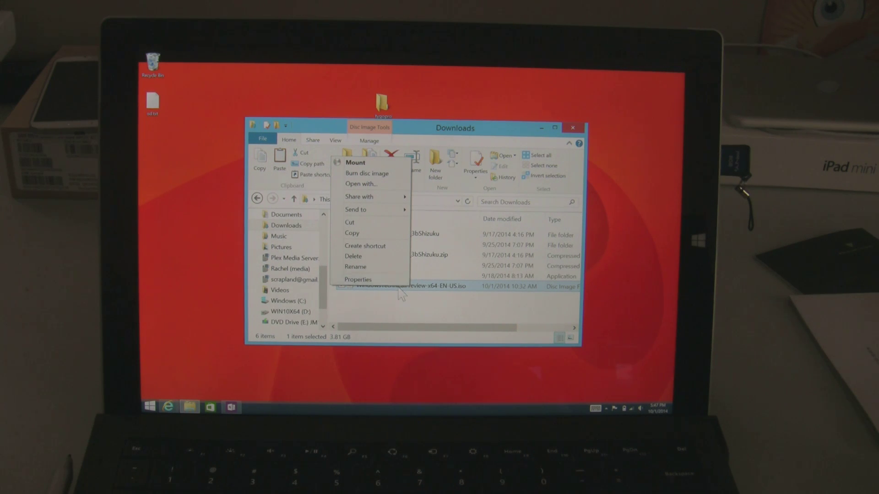
pyautogui.click(373, 164)
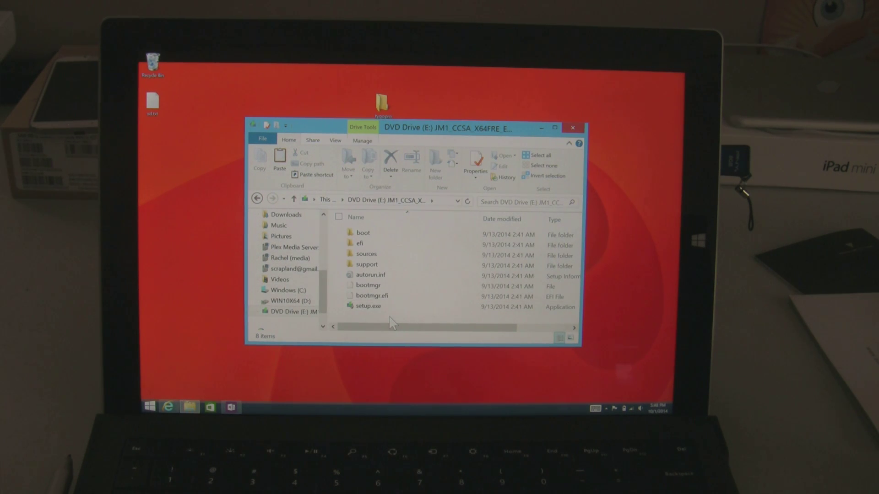
pyautogui.moveTo(392, 322); pyautogui.dragTo(362, 235)
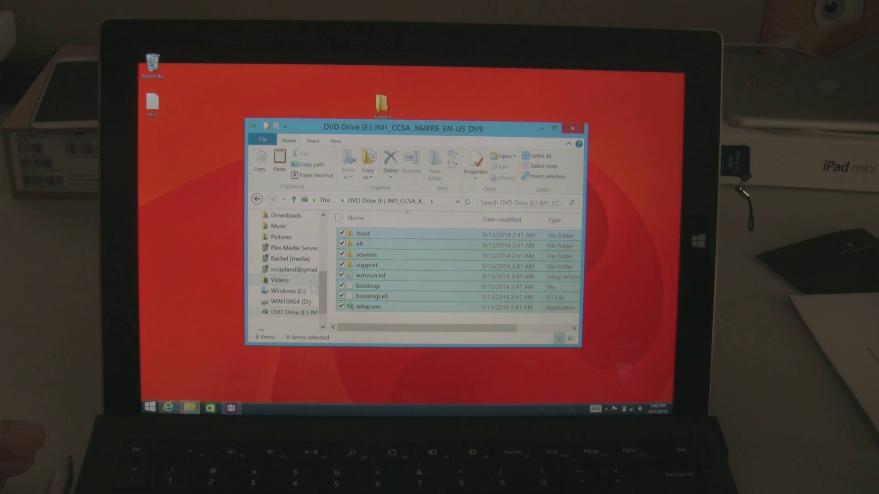
pyautogui.click(290, 304)
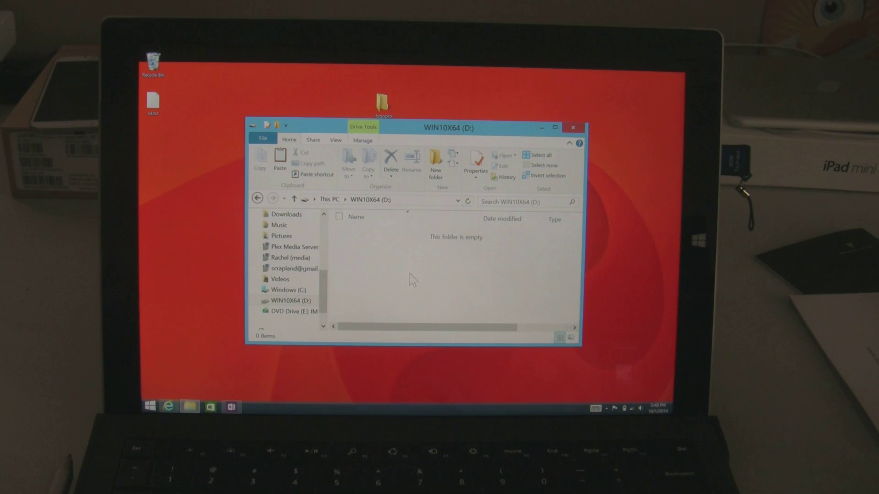
# Paste the eight setup files and folders, from boot to setup.exe, onto WIN10X64 (D:).
pyautogui.hotkey('ctrl', 'v')
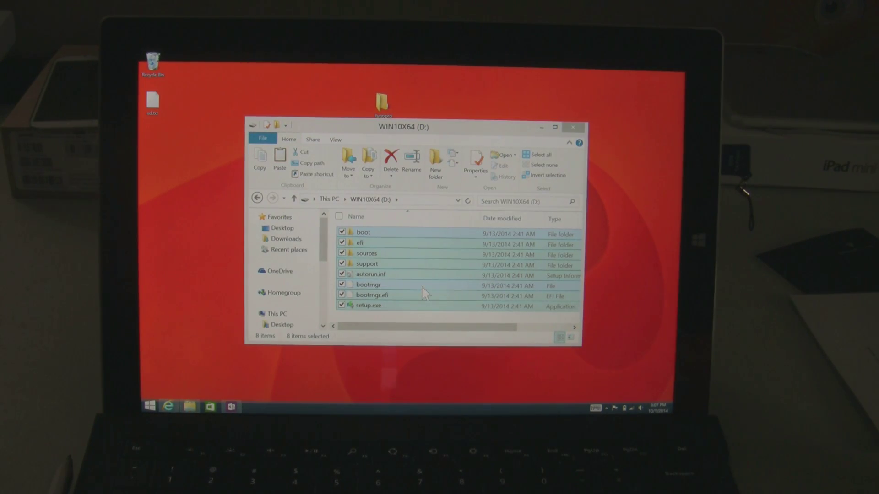
pyautogui.moveTo(323, 255)
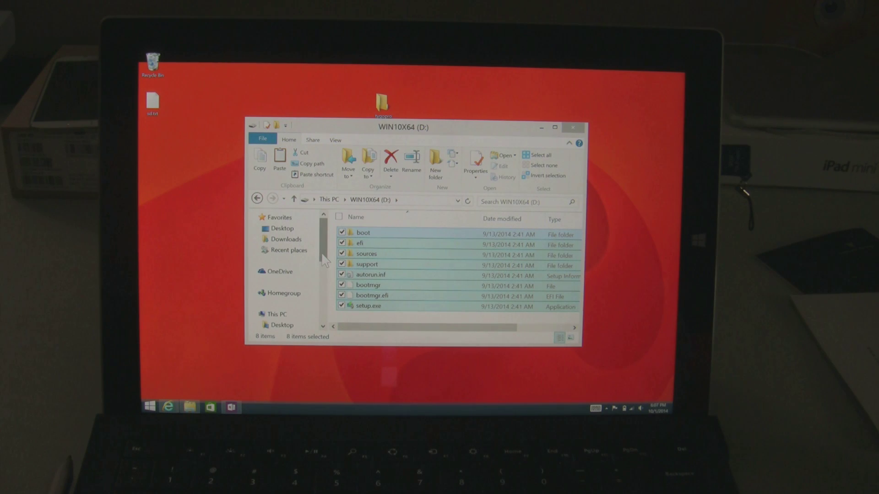
pyautogui.moveTo(323, 259); pyautogui.dragTo(325, 323)
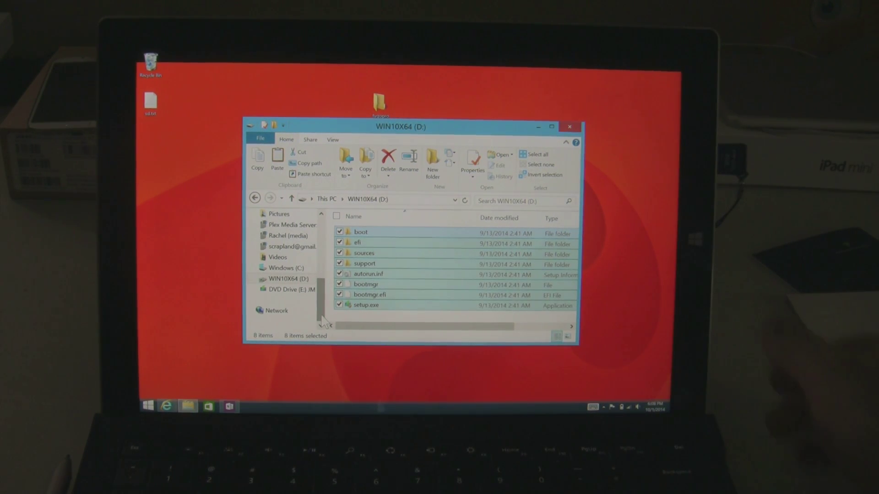
# Choose Restart now under Advanced startup on PC settings' Update and recovery > Recovery page.
pyautogui.moveTo(680, 302); pyautogui.dragTo(648, 302)
pyautogui.click(659, 298)
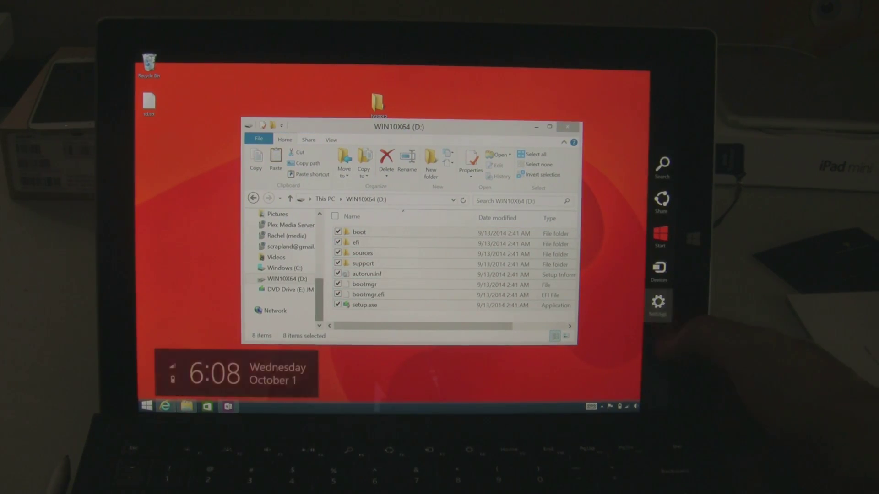
pyautogui.click(633, 395)
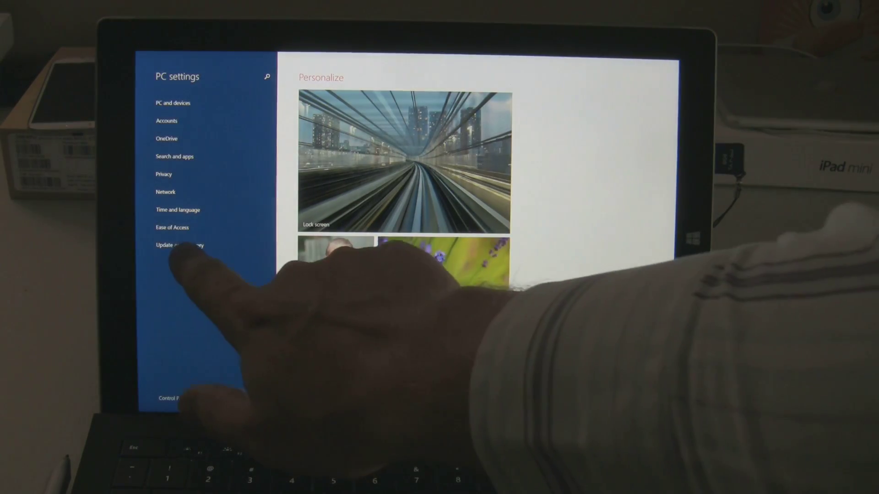
pyautogui.click(178, 245)
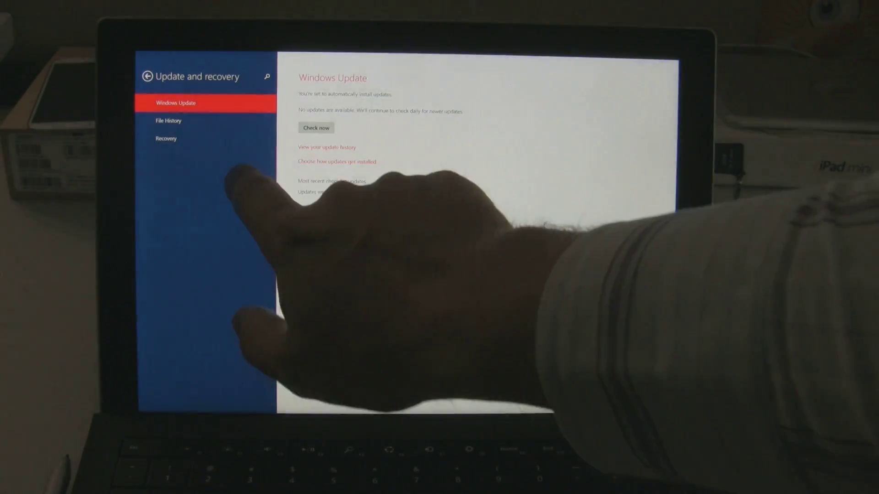
pyautogui.click(166, 139)
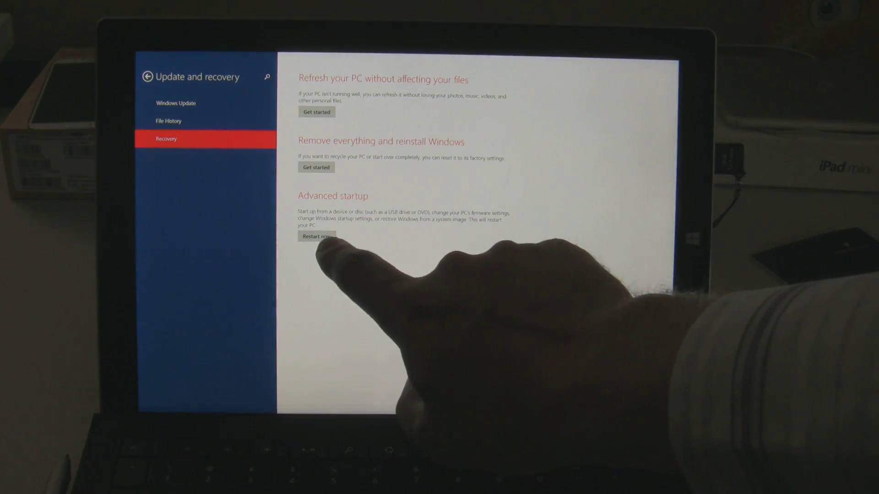
pyautogui.click(316, 236)
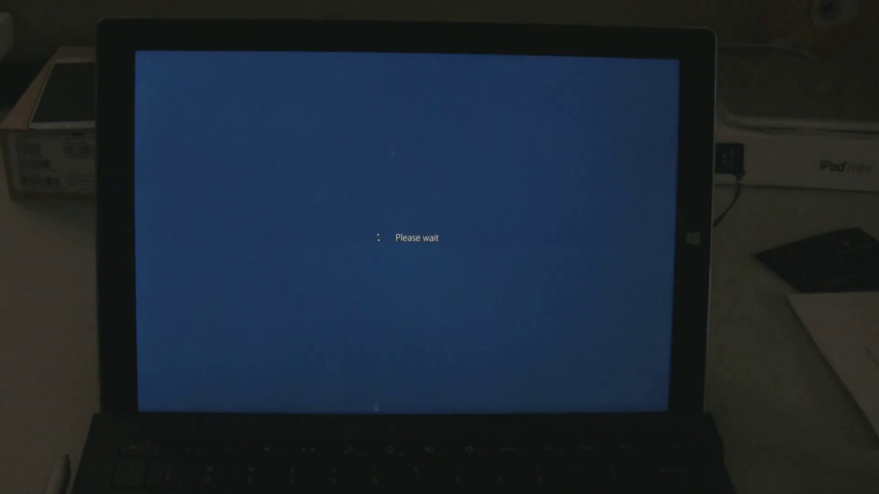